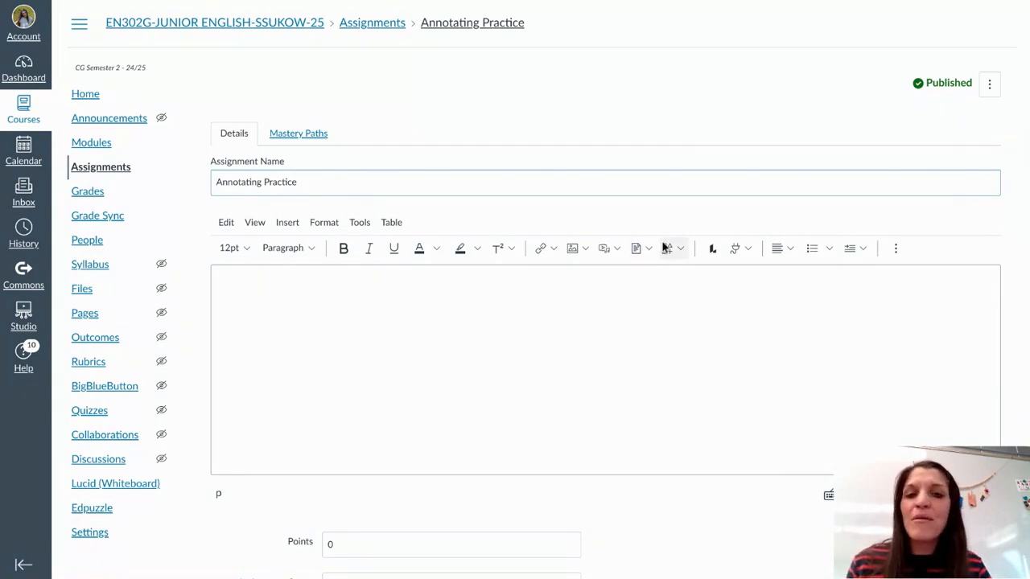
Step: Find the Kami Assignment external tool for the assignment's submission type and open its file attachment and settings options
scroll(664, 271, "down", 8)
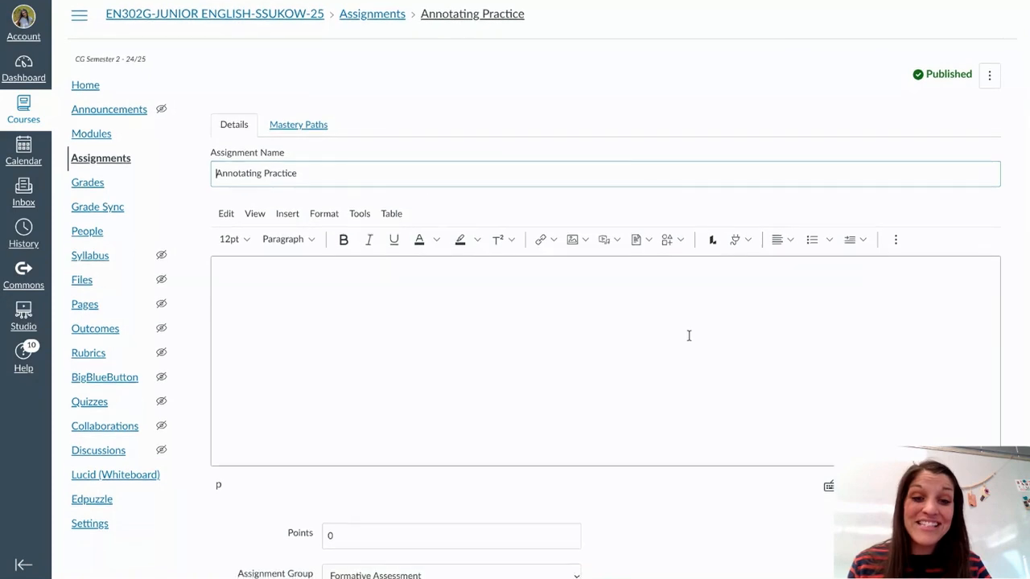
scroll(485, 239, "up", 3)
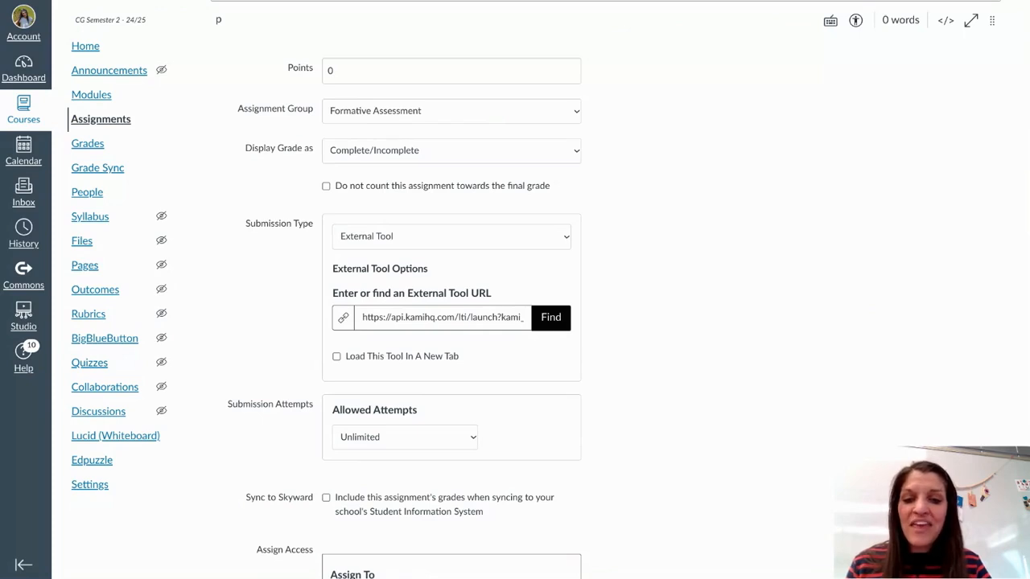
left_click(558, 325)
scroll(481, 321, "down", 1)
scroll(481, 322, "down", 5)
scroll(475, 322, "up", 2)
left_click(480, 283)
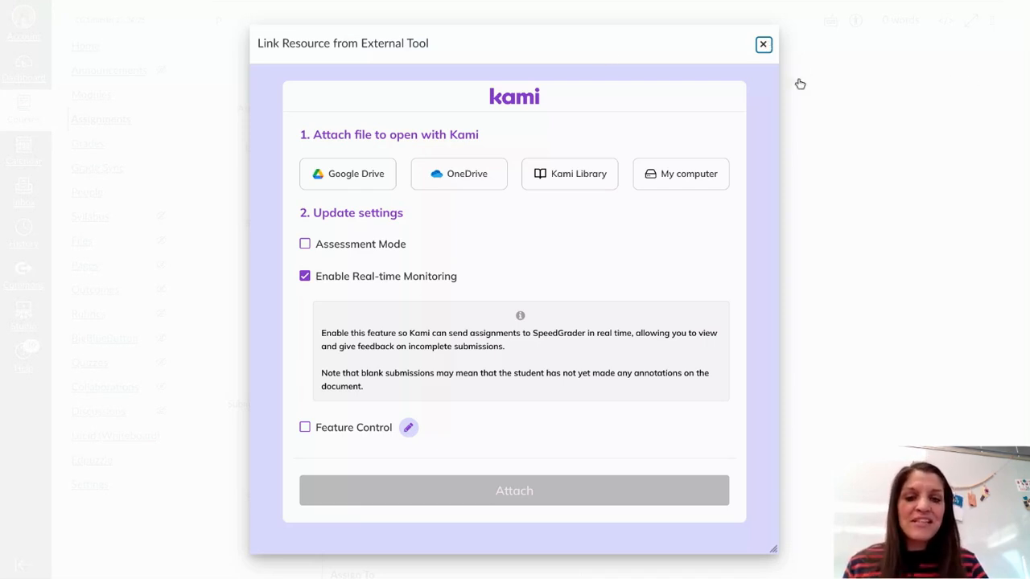
Step: Close the Kami attachment and external tool dialogs, and finish editing the assignment to return to its page
left_click(646, 64)
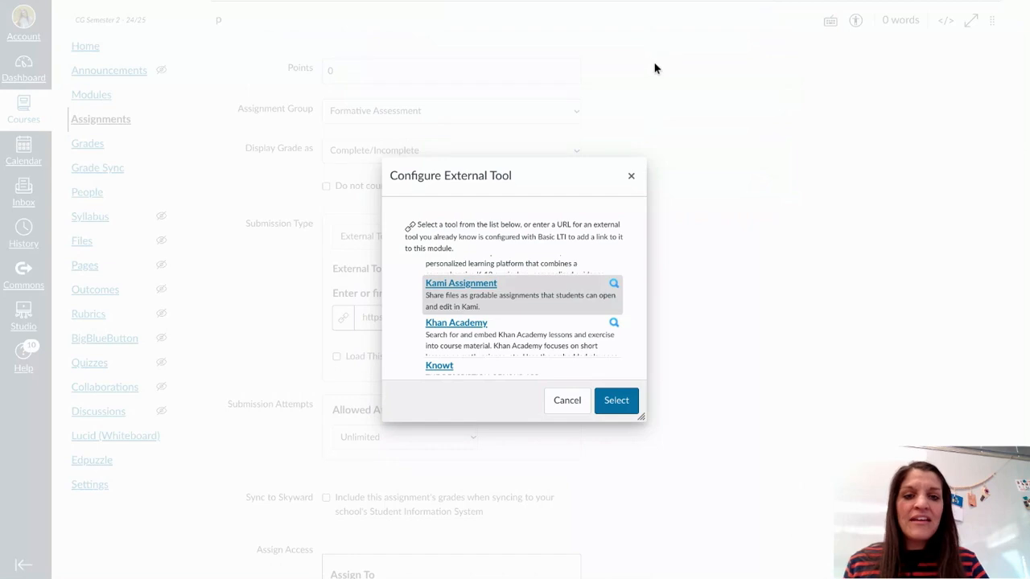
left_click(617, 399)
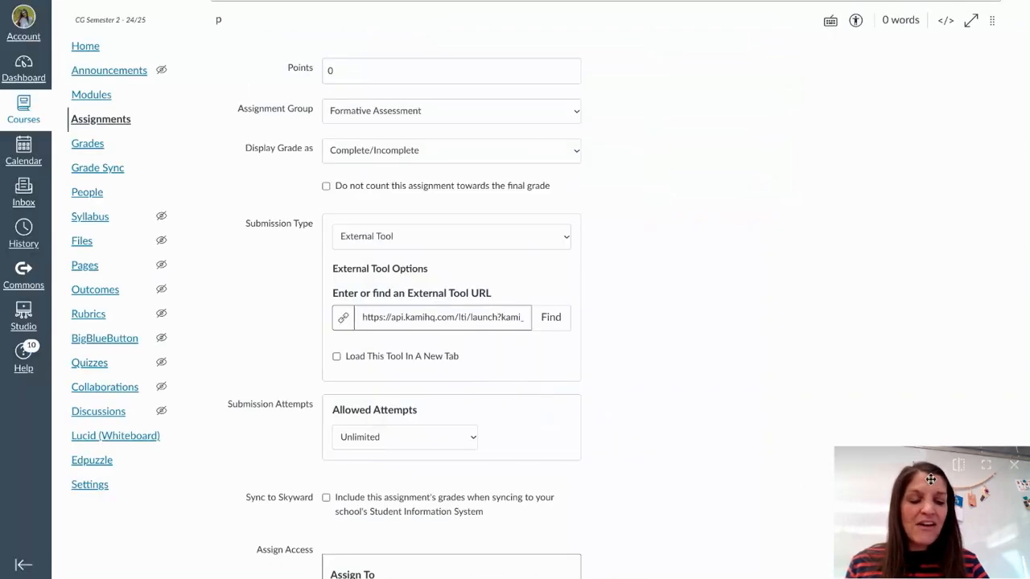
scroll(916, 492, "down", 5)
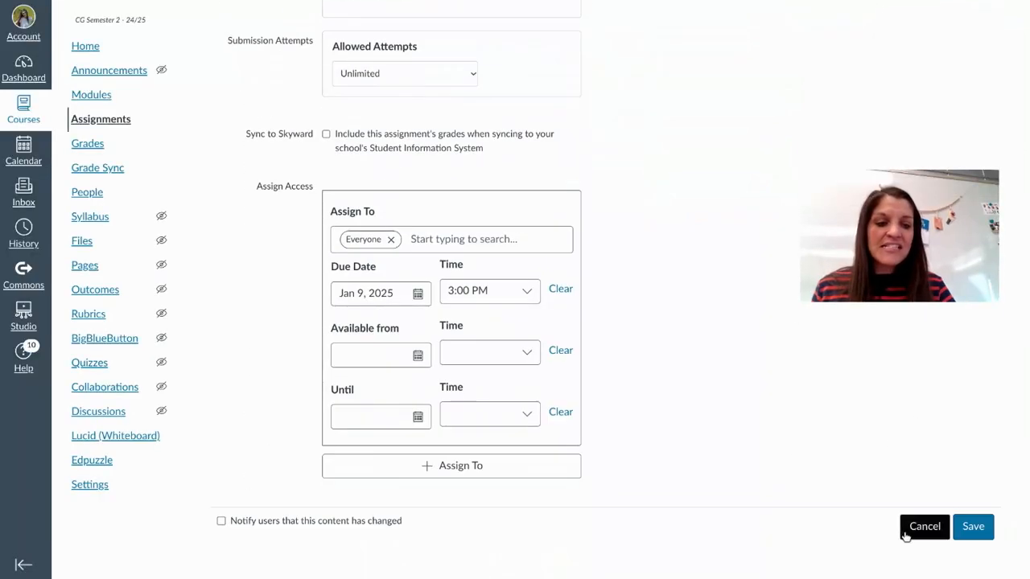
left_click(953, 524)
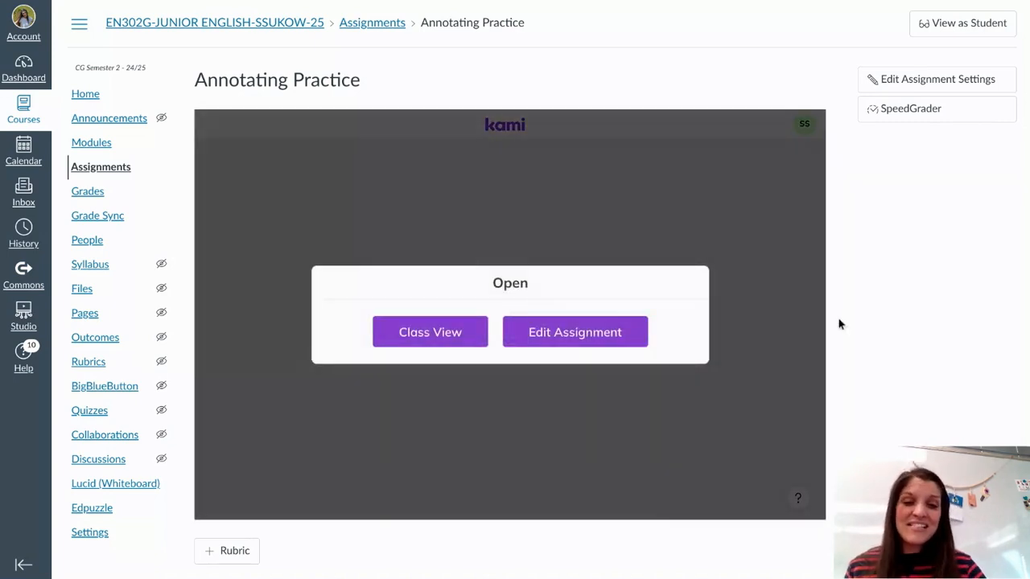
Step: Open the assignment for editing in Kami and review its multiple-choice questions, closing the question list when done
left_click(624, 350)
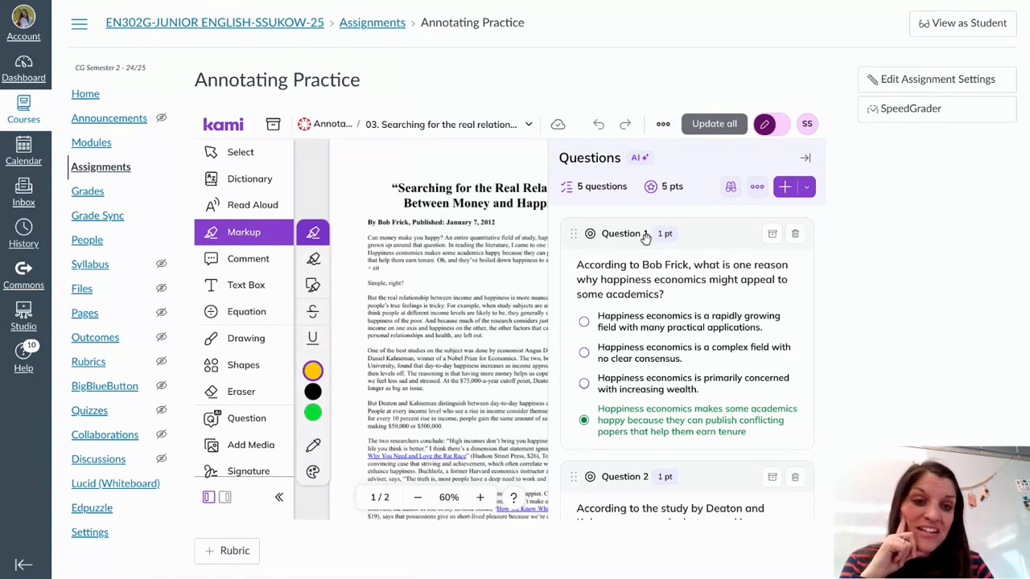
scroll(736, 320, "down", 1)
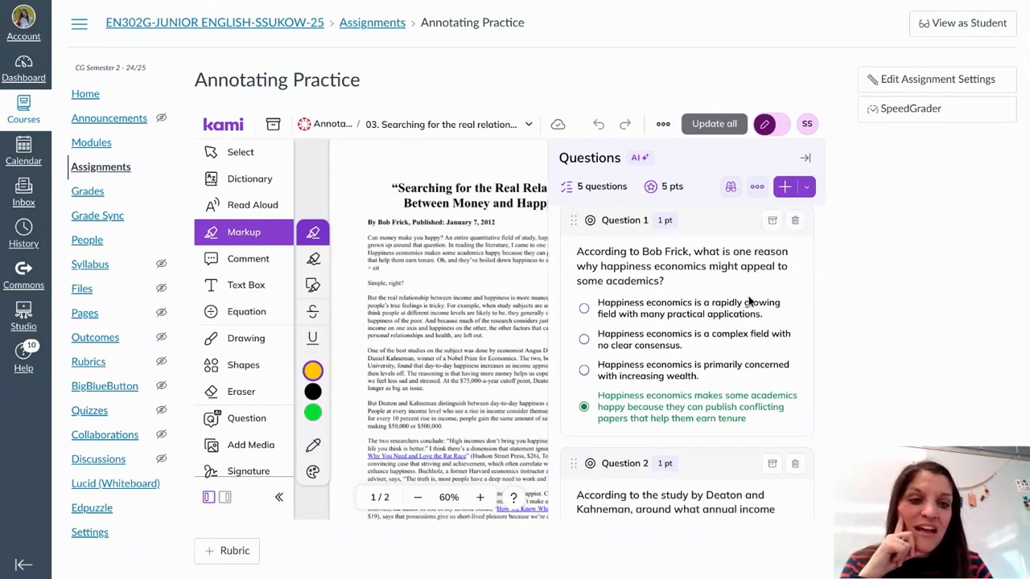
scroll(724, 297, "down", 5)
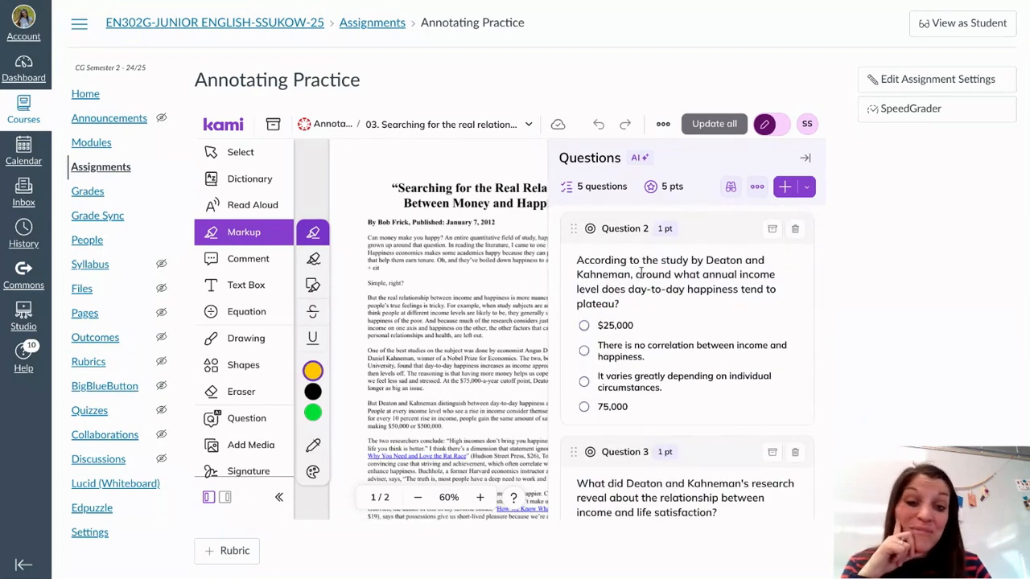
scroll(642, 273, "down", 1)
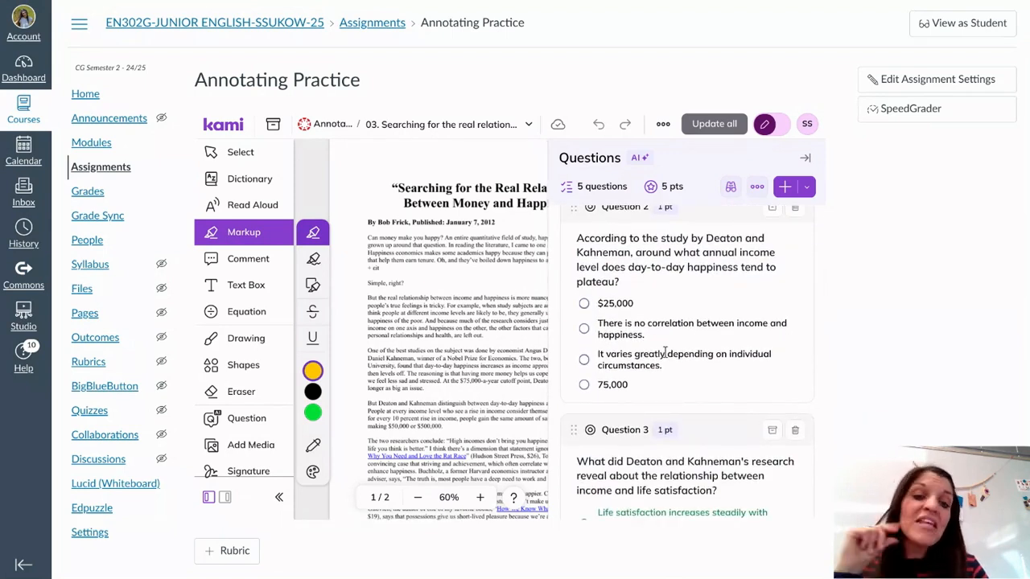
scroll(676, 342, "down", 5)
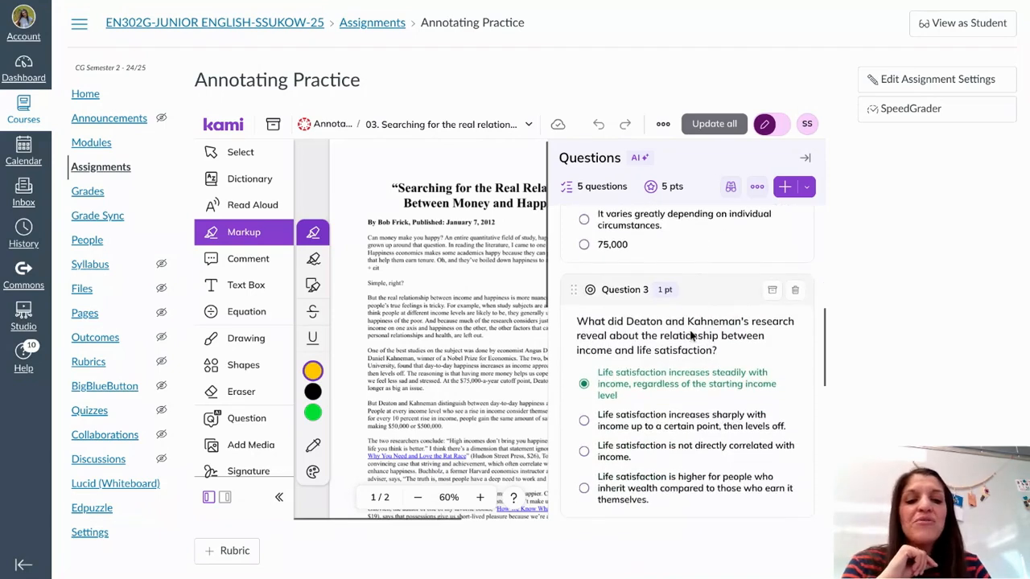
scroll(689, 331, "down", 1)
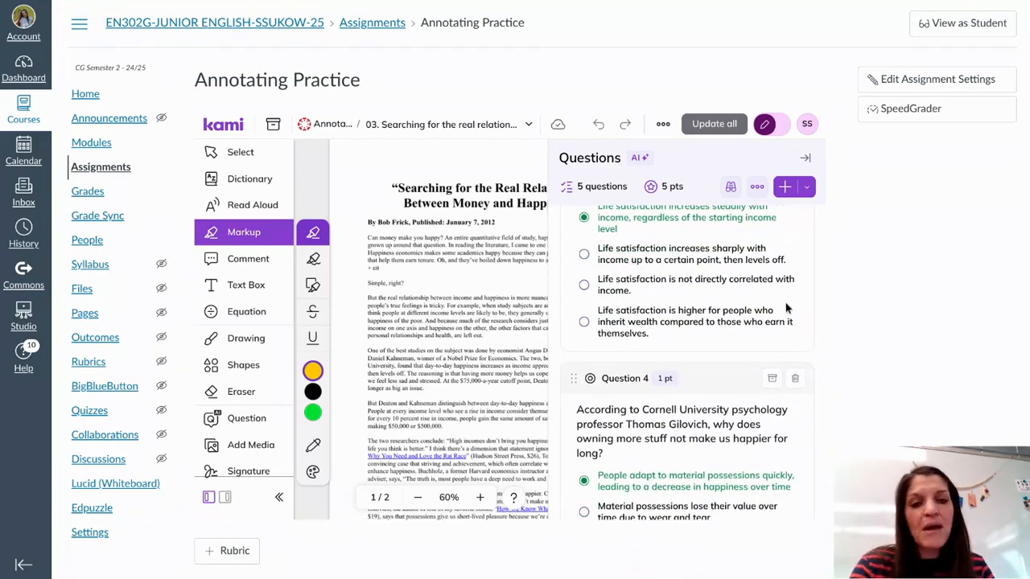
left_click(805, 158)
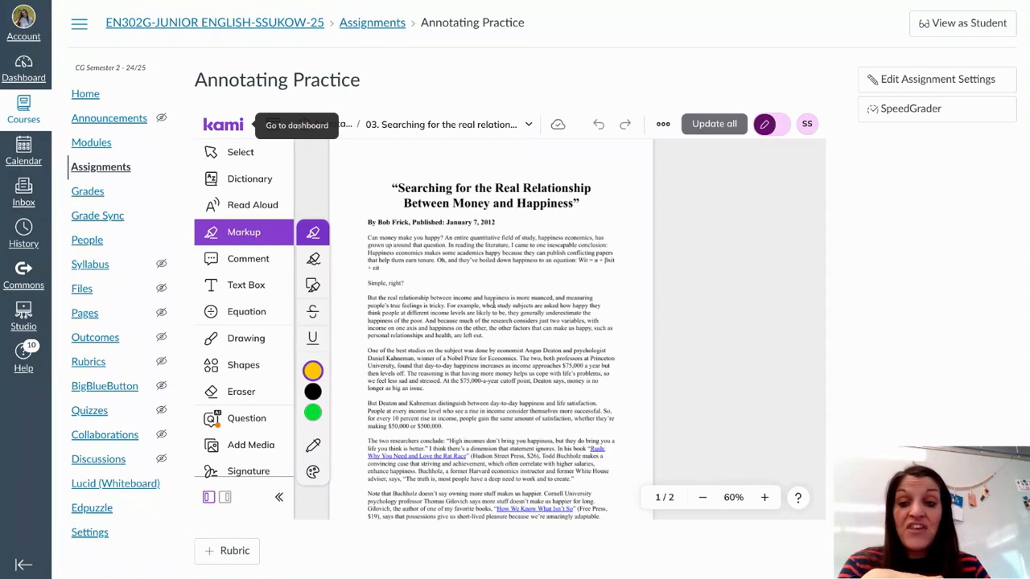
Step: Highlight the article's title in yellow and attach the comment "Annotation." to it
left_click_drag(399, 183, 593, 201)
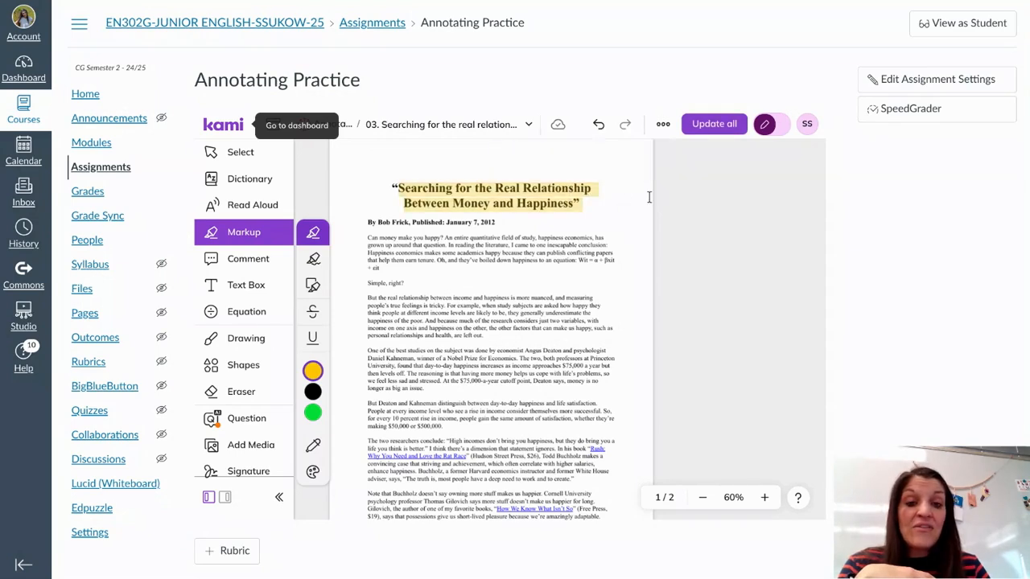
left_click(588, 201)
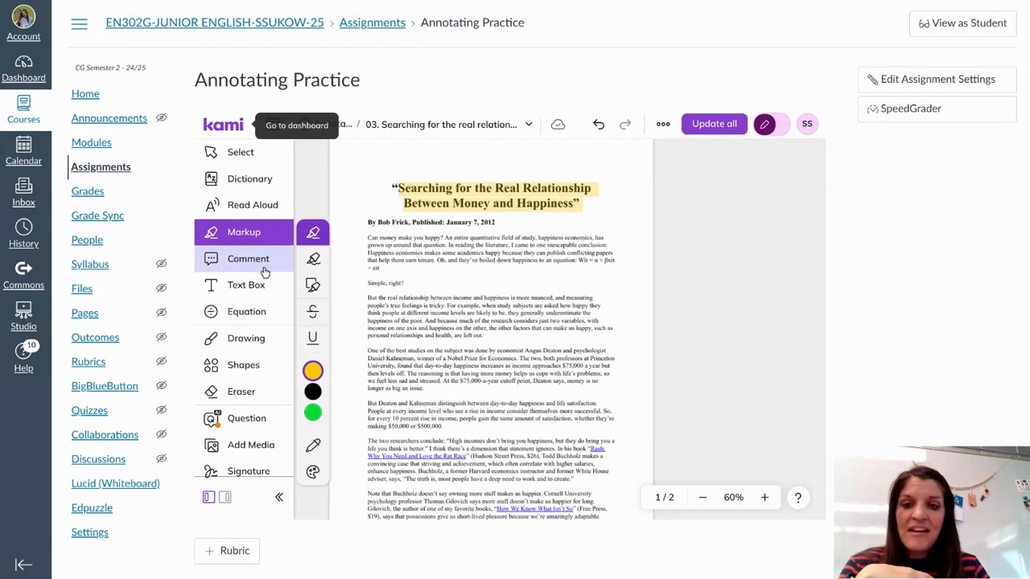
left_click(210, 265)
left_click(537, 208)
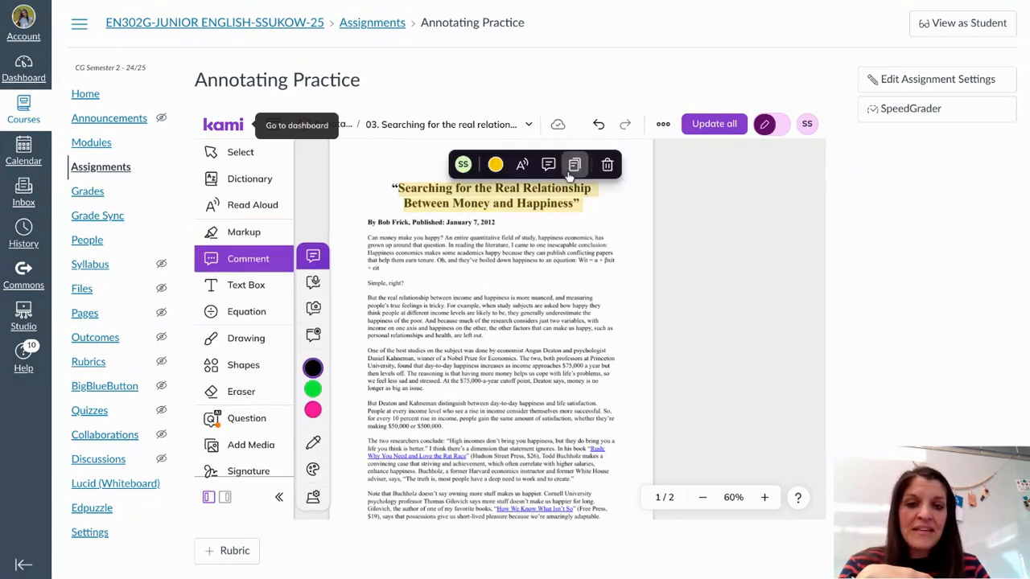
left_click(548, 206)
left_click(560, 166)
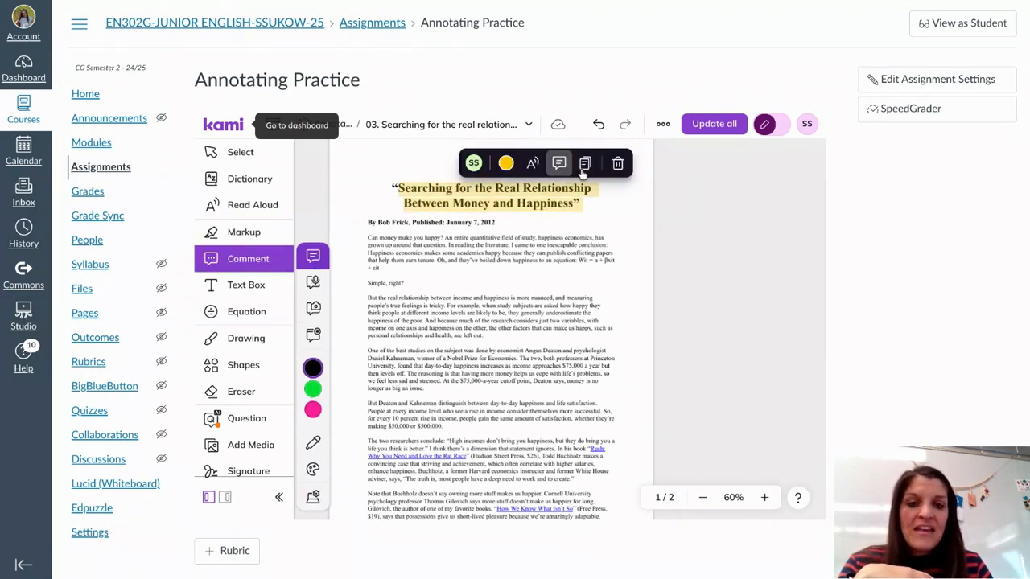
type("Annotation.")
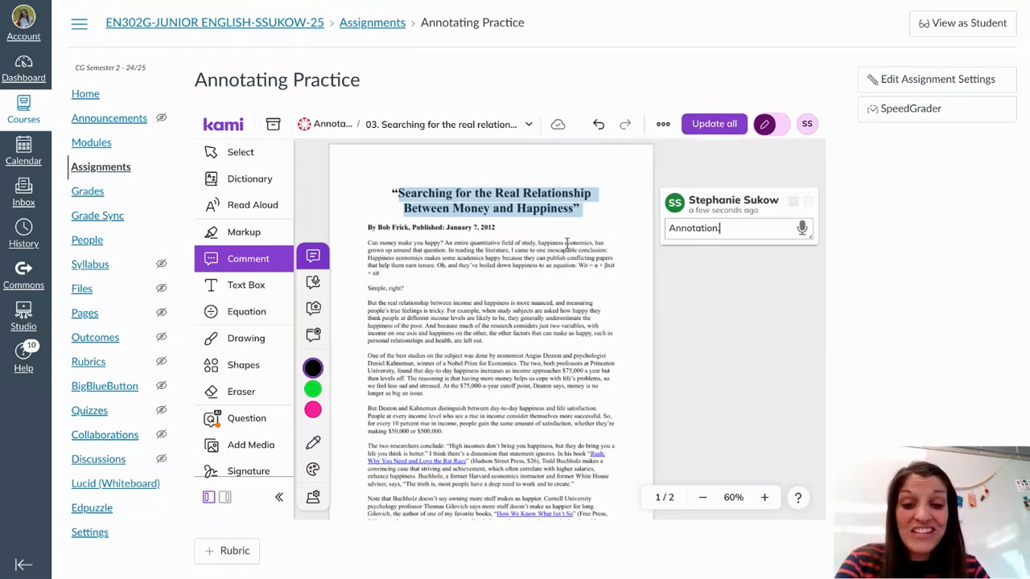
Step: Look through the body of the article down to its second page
scroll(567, 244, "down", 2)
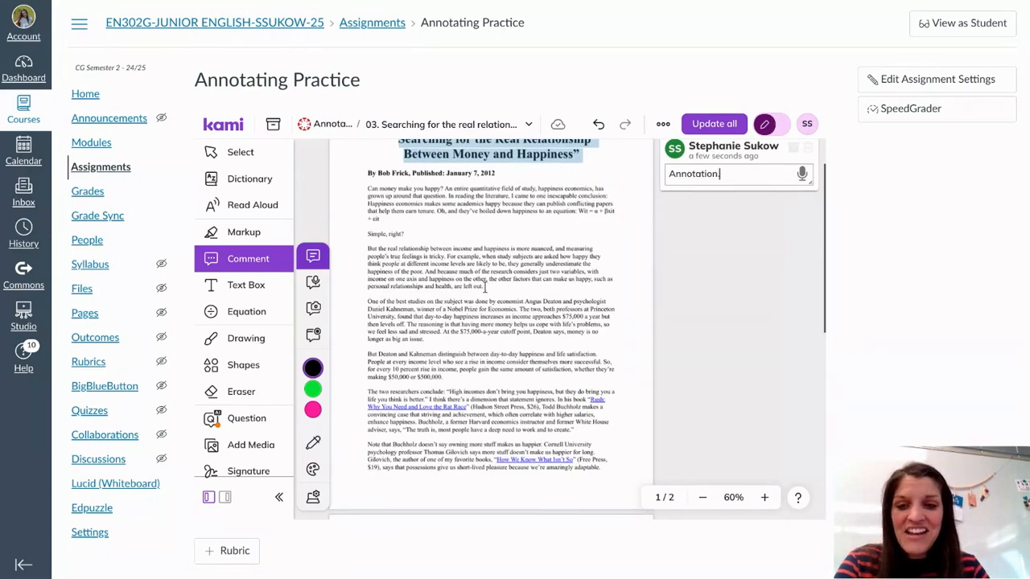
scroll(396, 256, "down", 1)
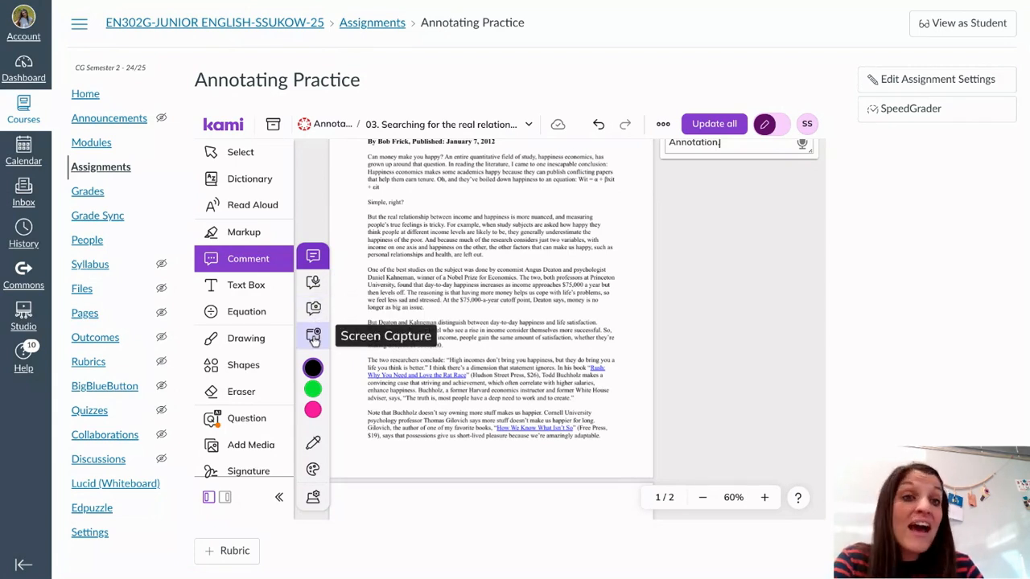
scroll(579, 290, "down", 1)
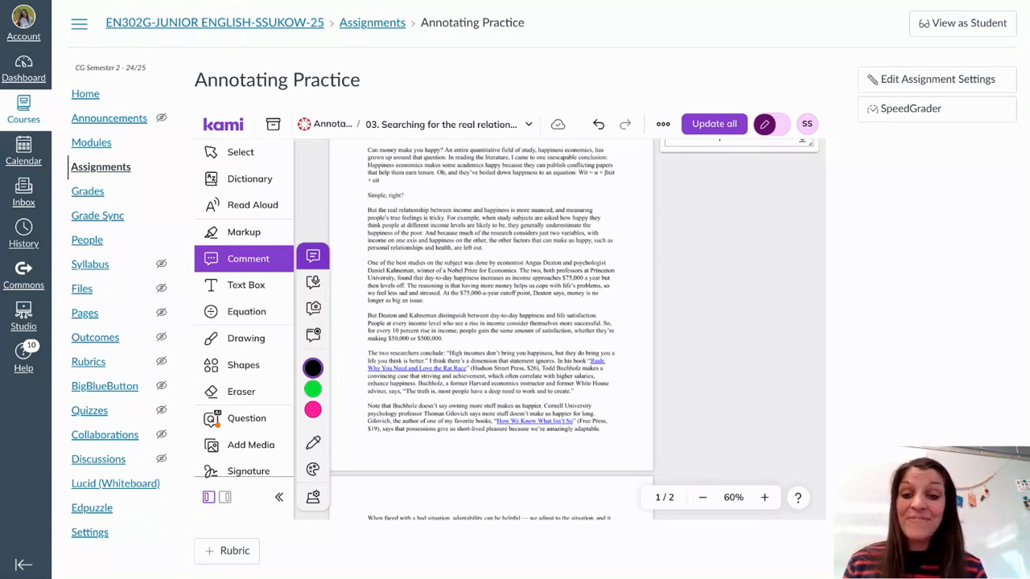
scroll(266, 439, "down", 1)
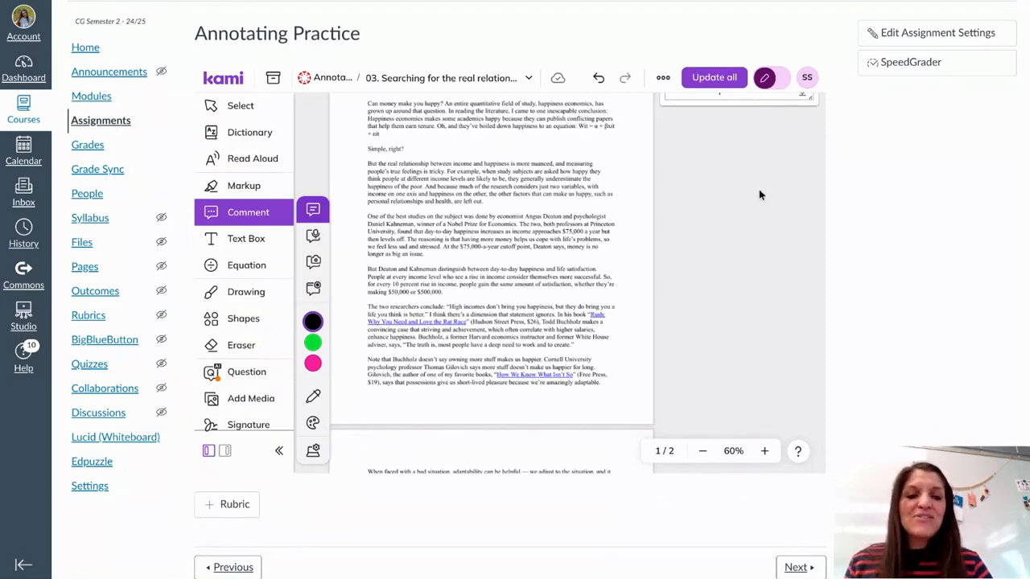
scroll(752, 201, "down", 5)
scroll(712, 238, "up", 2)
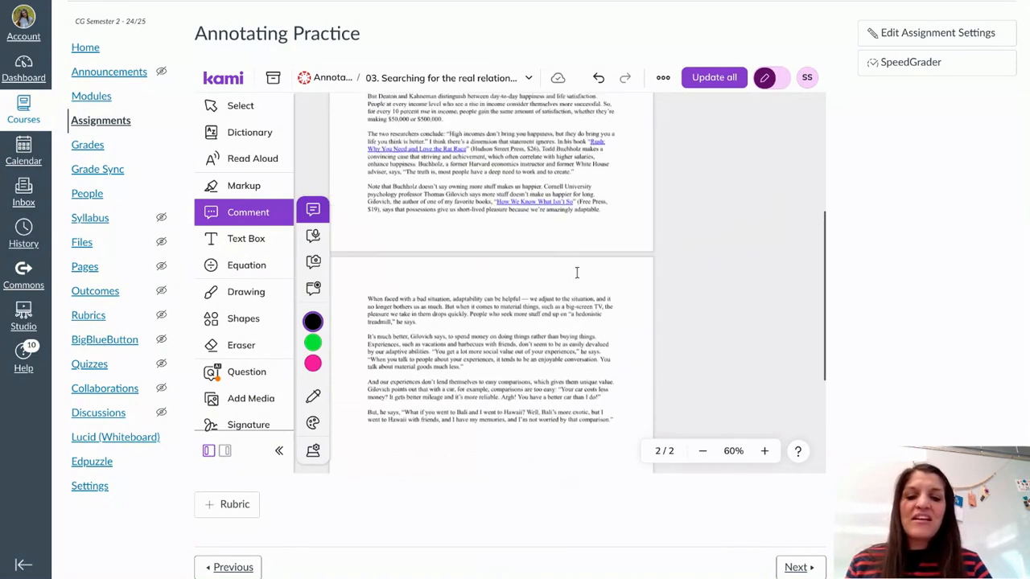